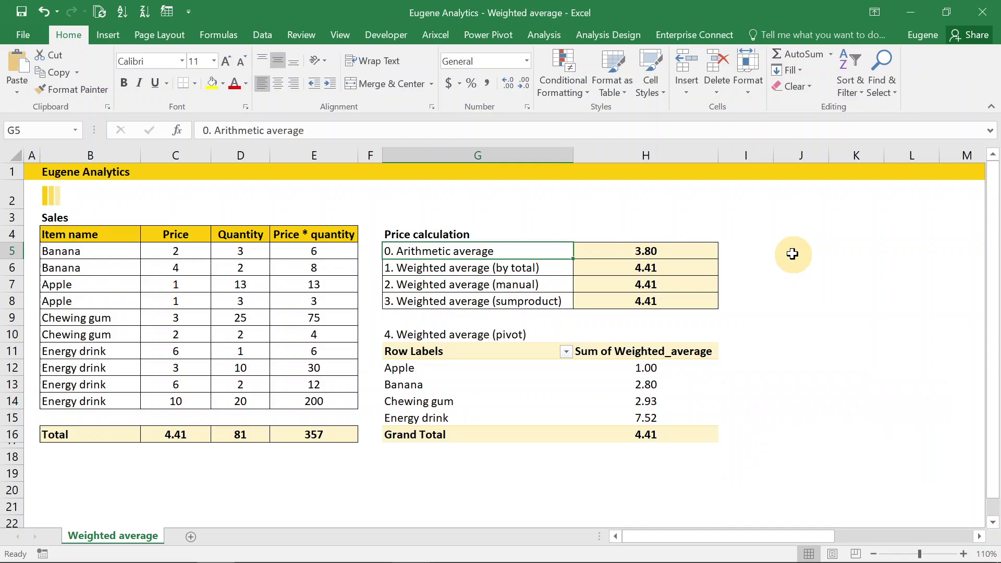
- Select the item names, then re-commit the AVERAGE formula for the arithmetic average
{"action": "left_click", "coordinate": [114, 252]}
{"action": "key", "text": "ctrl+shift+Down"}
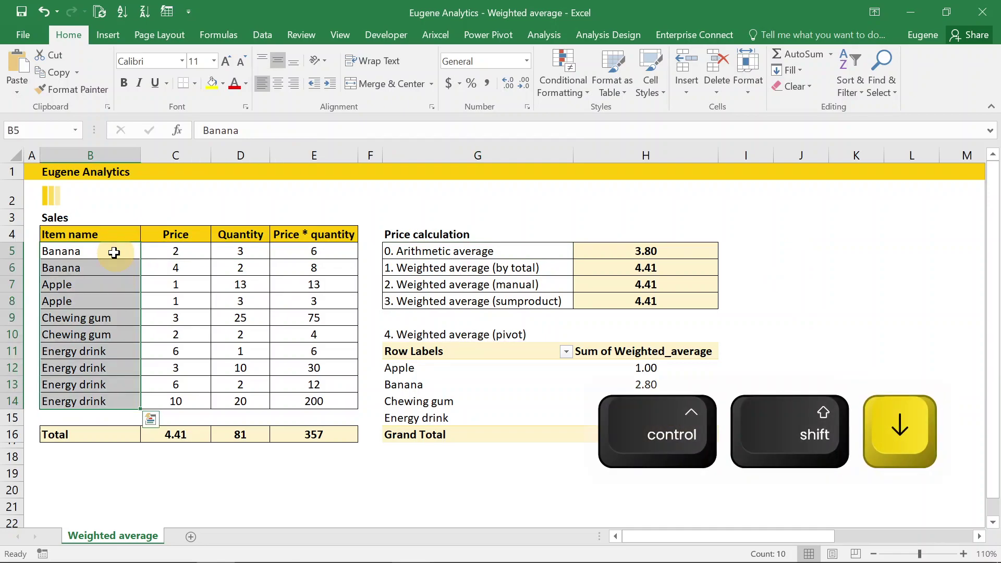
{"action": "key", "text": "Right"}
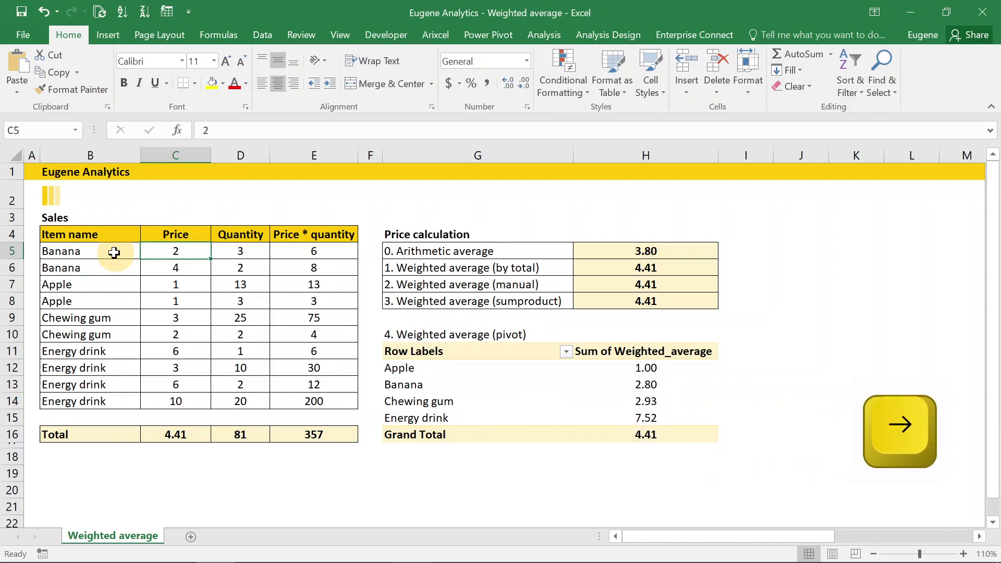
{"action": "left_click", "coordinate": [599, 249]}
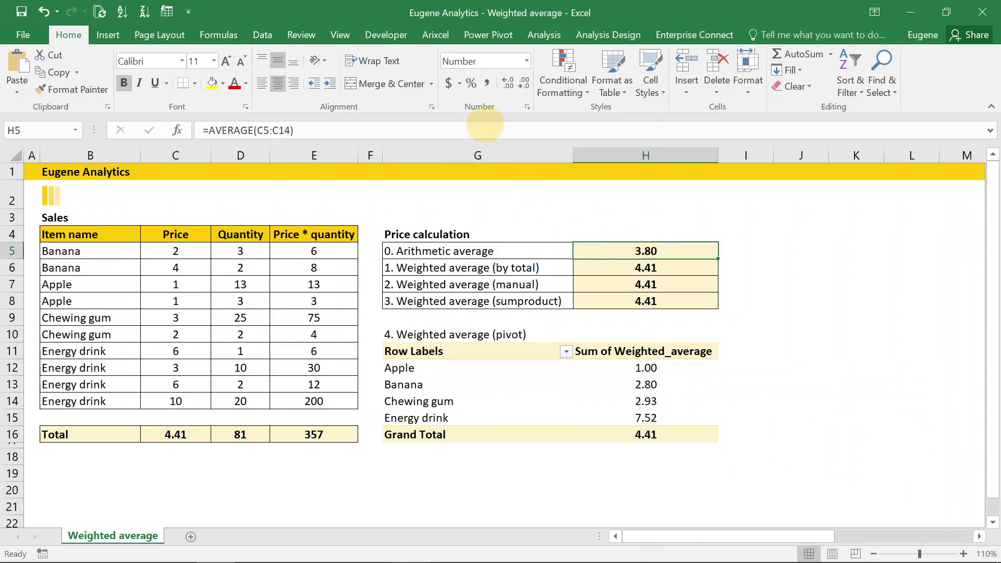
{"action": "left_click", "coordinate": [485, 129]}
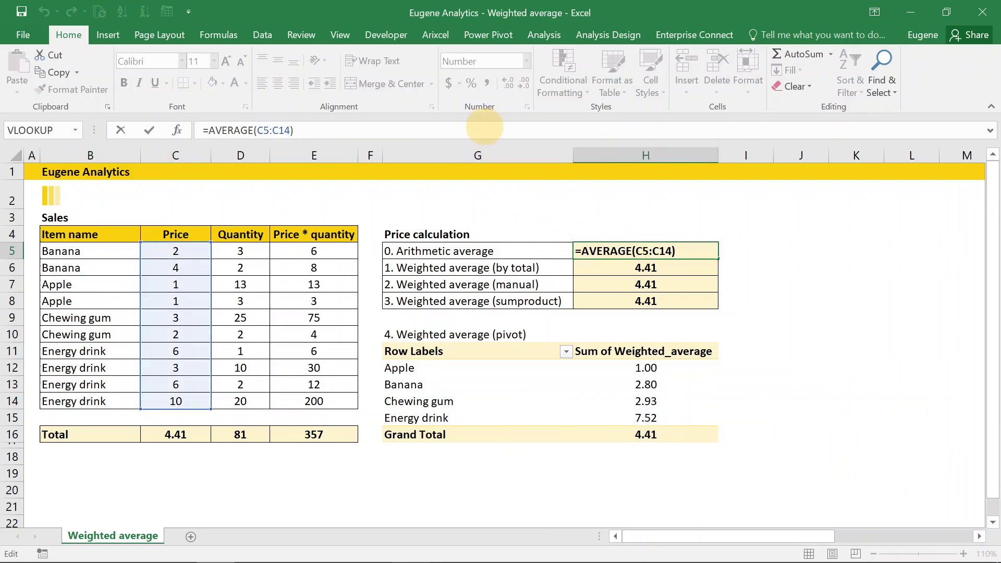
{"action": "key", "text": "Return"}
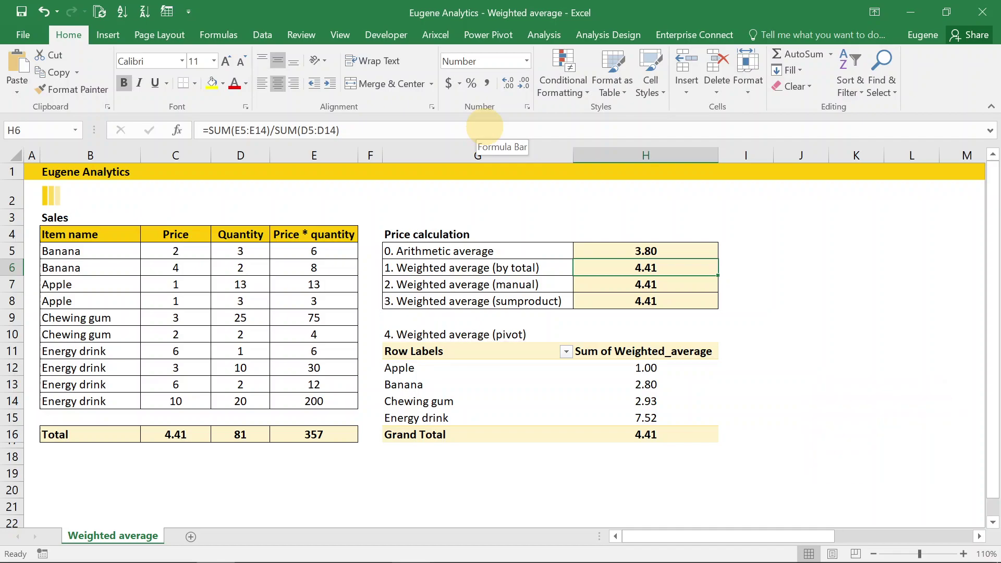
- Inspect the weighted-average-by-total SUM formula and the Price * quantity formula in E5
{"action": "left_click", "coordinate": [485, 127]}
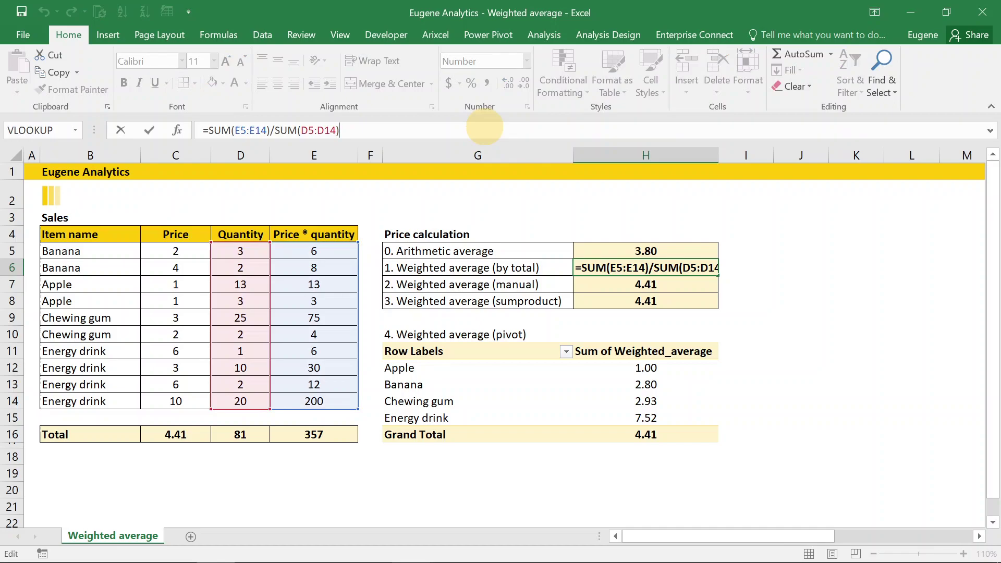
{"action": "key", "text": "Escape"}
{"action": "left_click", "coordinate": [330, 247]}
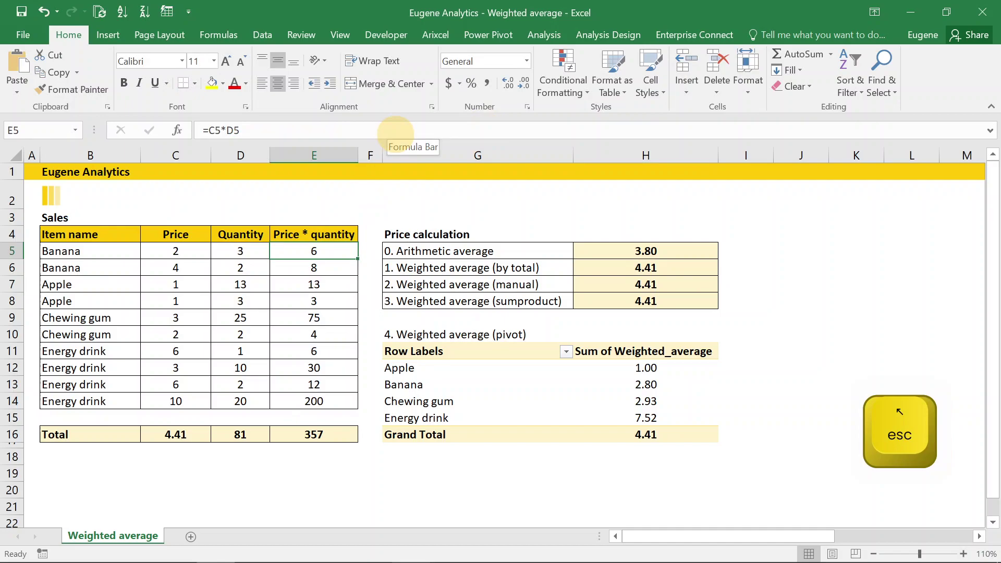
{"action": "left_click", "coordinate": [591, 266]}
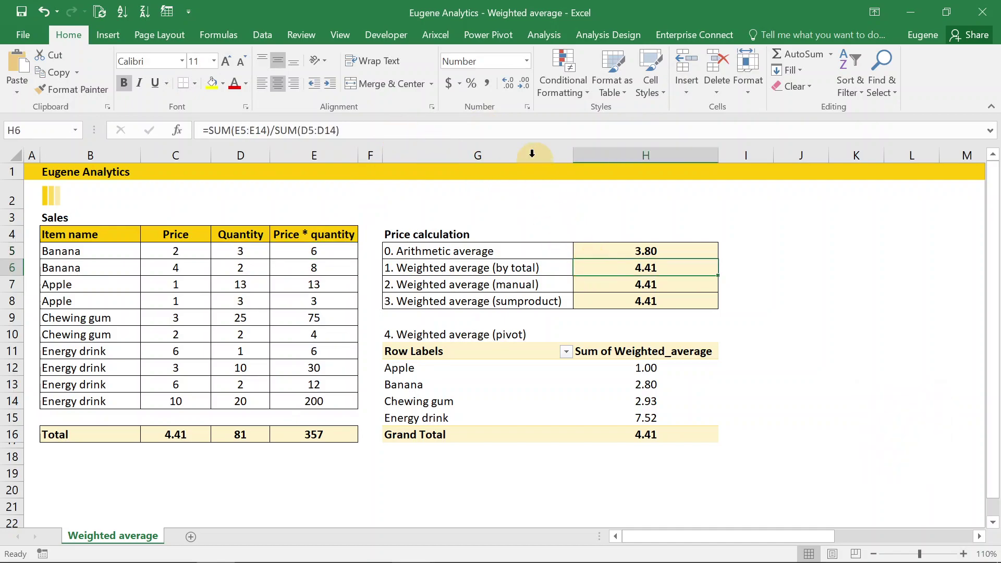
{"action": "left_click", "coordinate": [516, 130]}
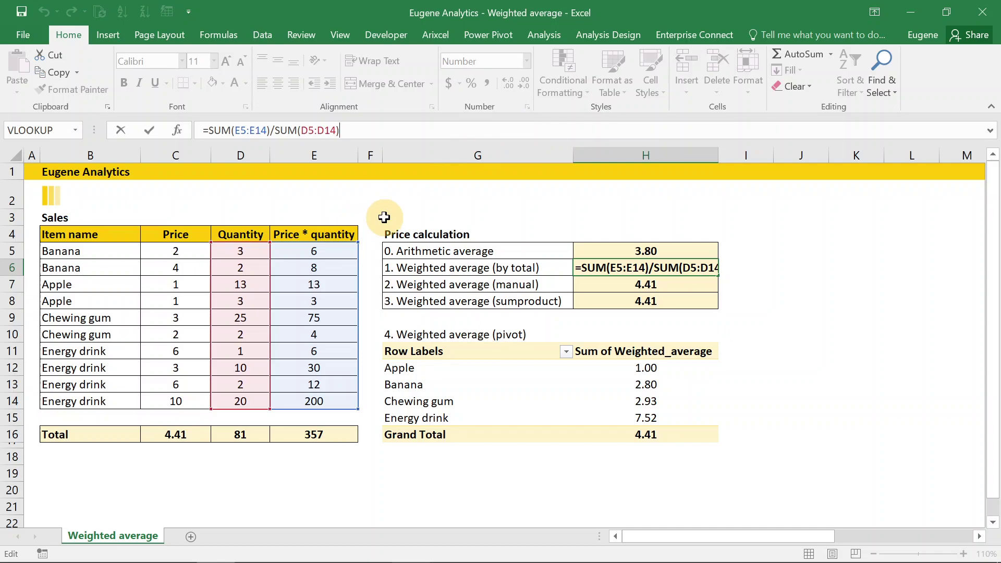
{"action": "key", "text": "Return"}
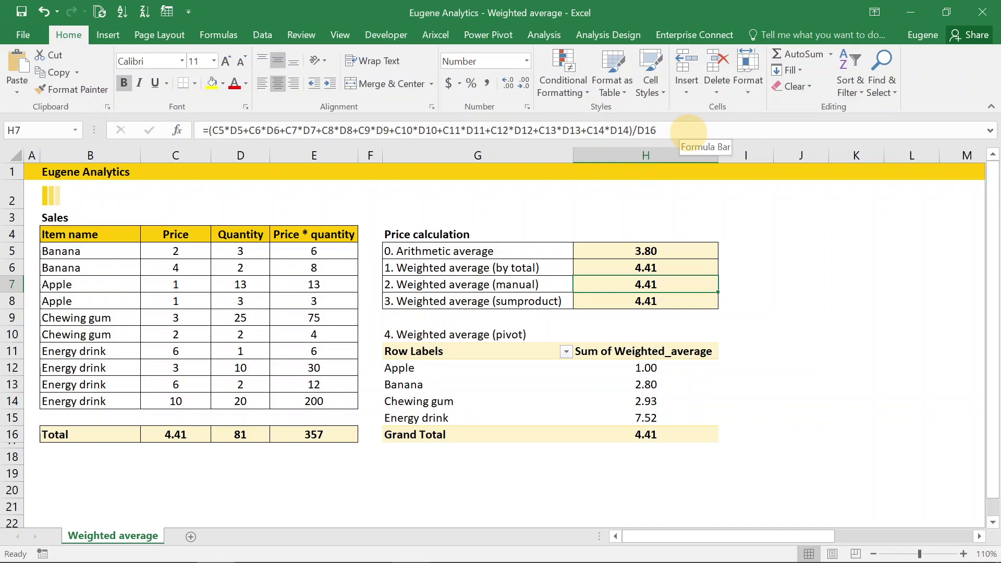
- Re-commit the manual weighted average formula and the total quantity SUM in D16
{"action": "left_click", "coordinate": [688, 132]}
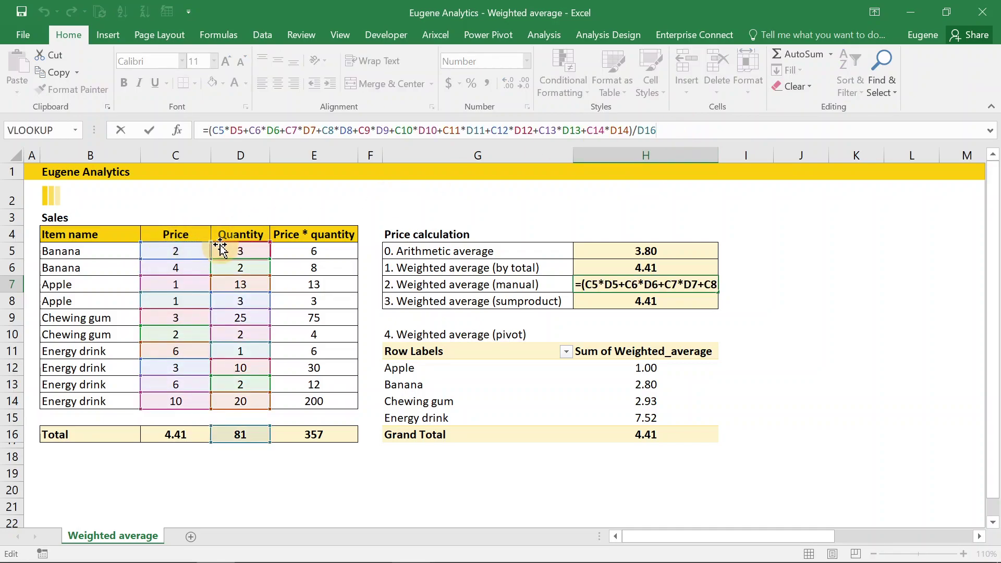
{"action": "mouse_move", "coordinate": [220, 251]}
{"action": "left_mouse_down"}
{"action": "mouse_move", "coordinate": [197, 245]}
{"action": "mouse_move", "coordinate": [226, 245]}
{"action": "left_mouse_up"}
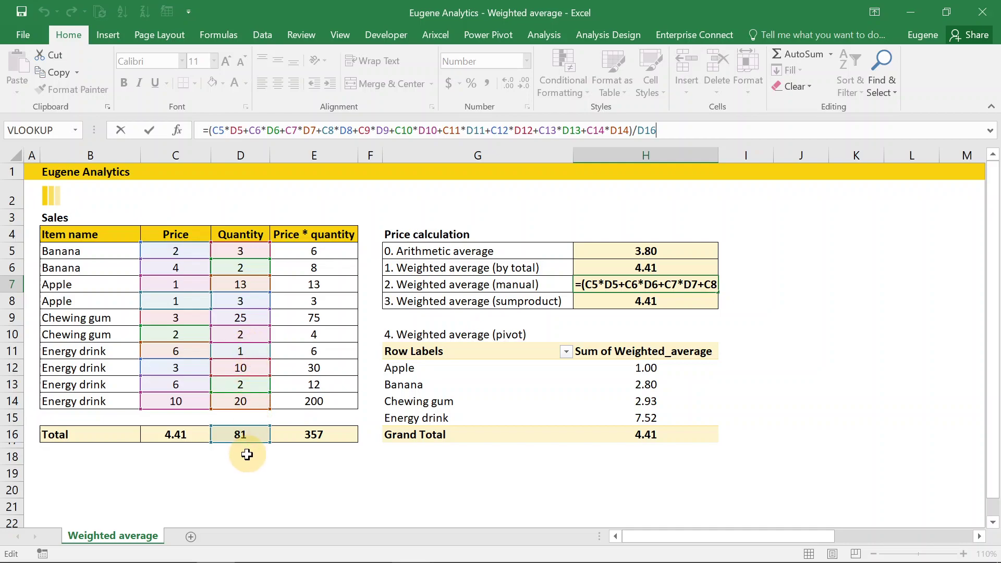
{"action": "key", "text": "Return"}
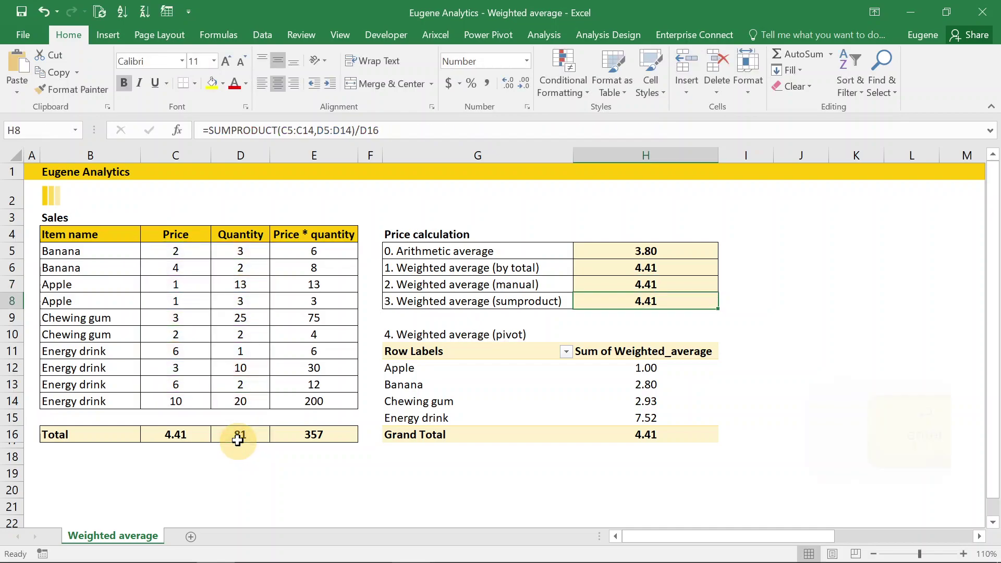
{"action": "left_click", "coordinate": [226, 434]}
{"action": "left_click", "coordinate": [355, 128]}
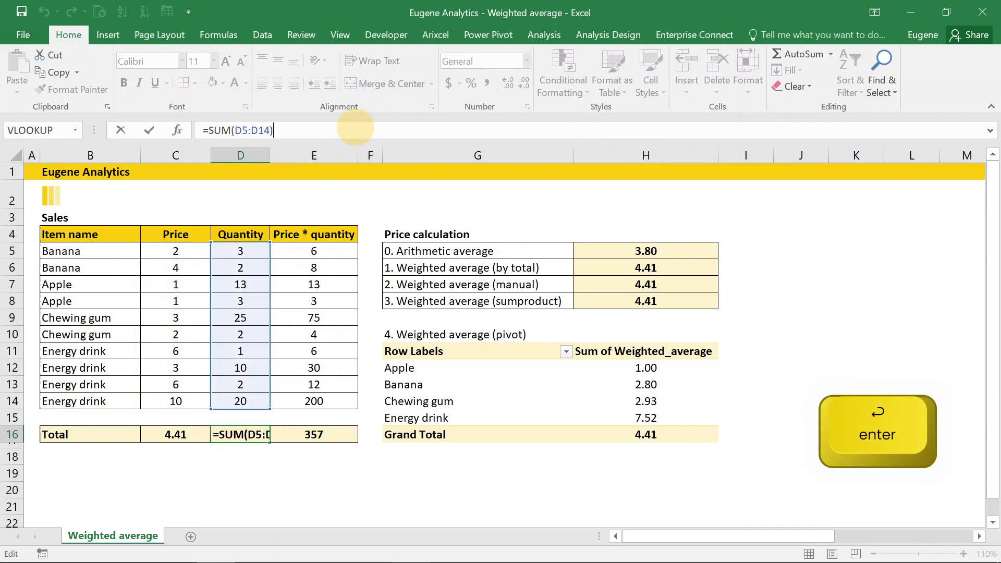
{"action": "key", "text": "Return"}
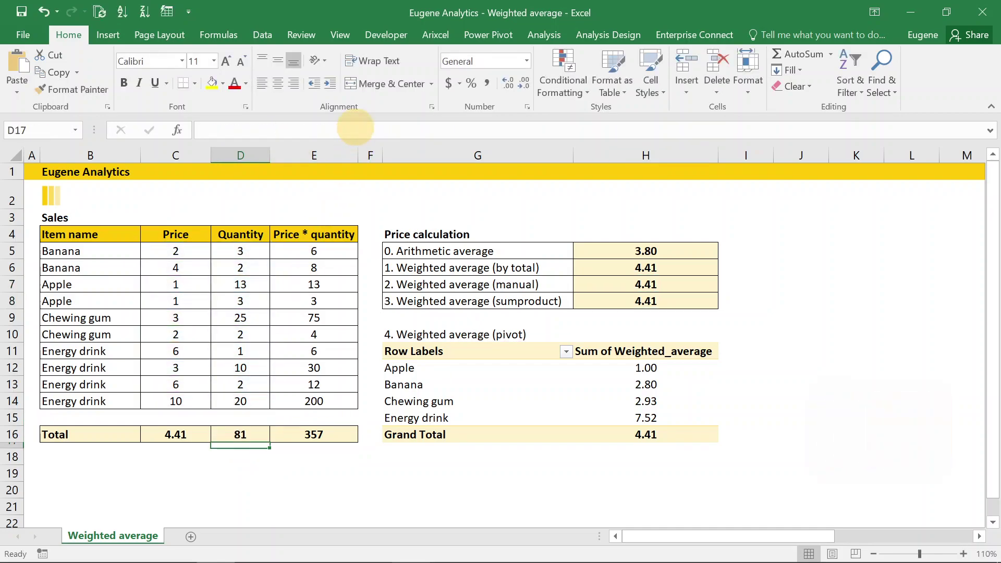
- Review the SUMPRODUCT weighted average's C5:C14 and D5:D14 ranges divided by D16
{"action": "left_click", "coordinate": [606, 282]}
{"action": "key", "text": "Down"}
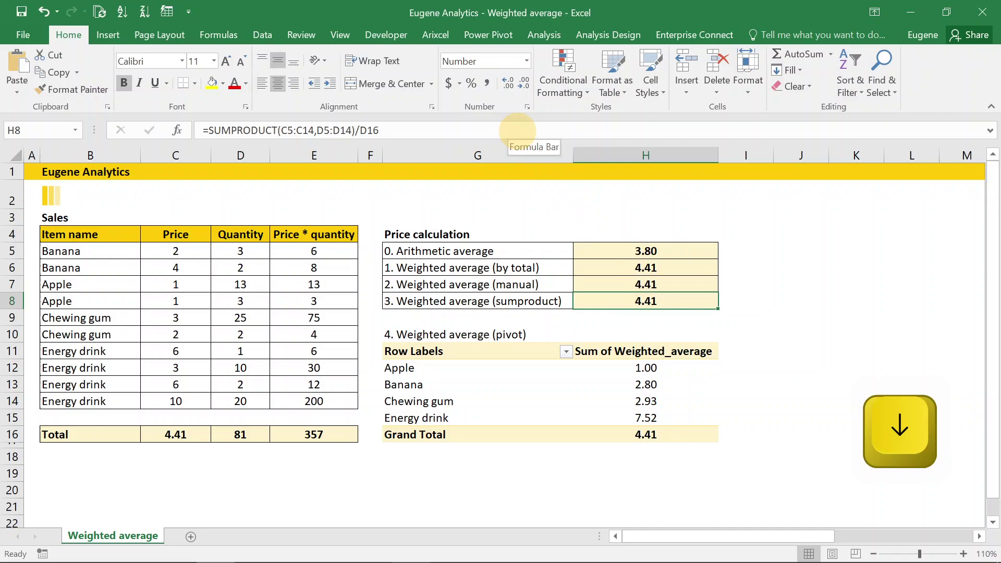
{"action": "left_click", "coordinate": [517, 130]}
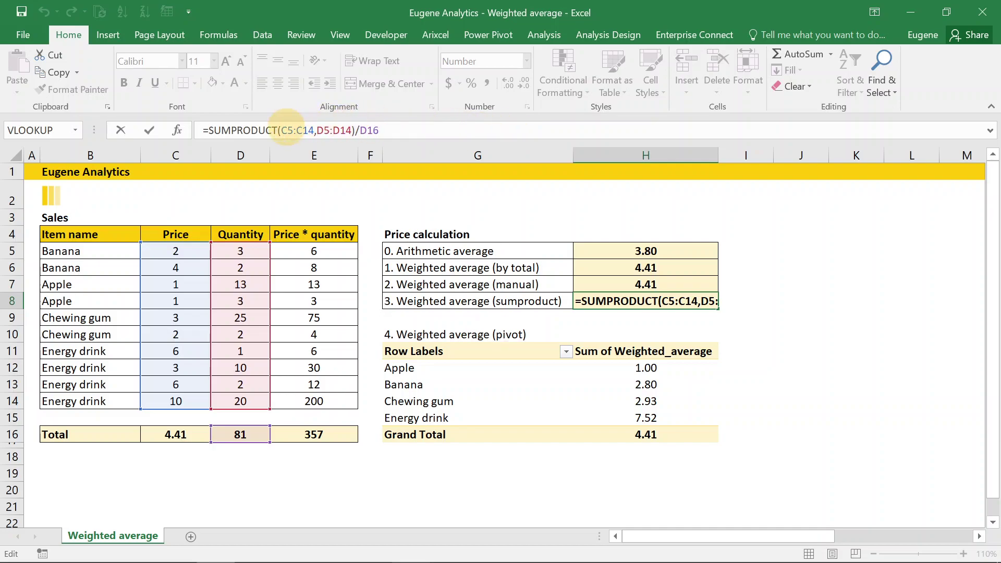
{"action": "left_click", "coordinate": [287, 130]}
{"action": "left_click", "coordinate": [292, 158]}
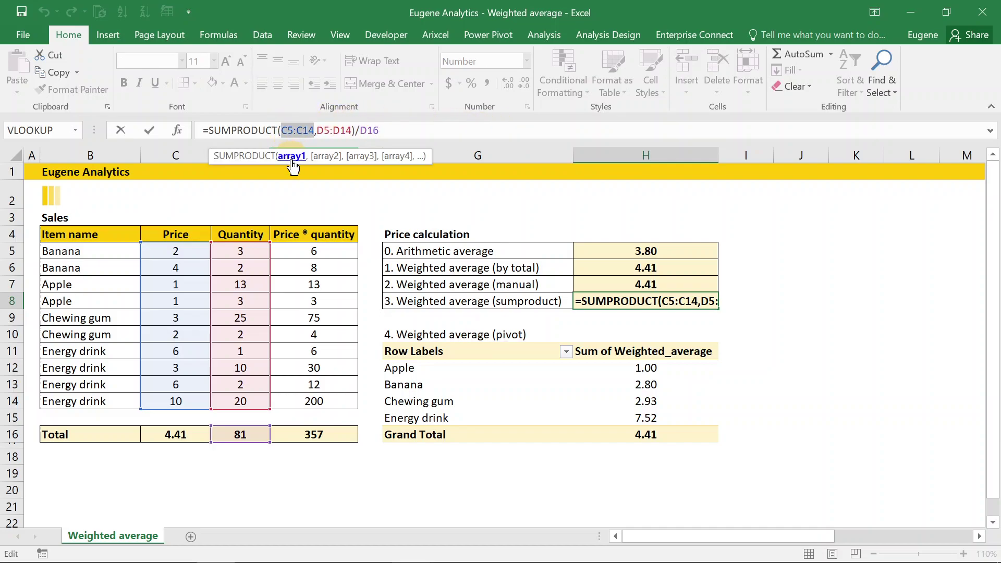
{"action": "left_click", "coordinate": [327, 157]}
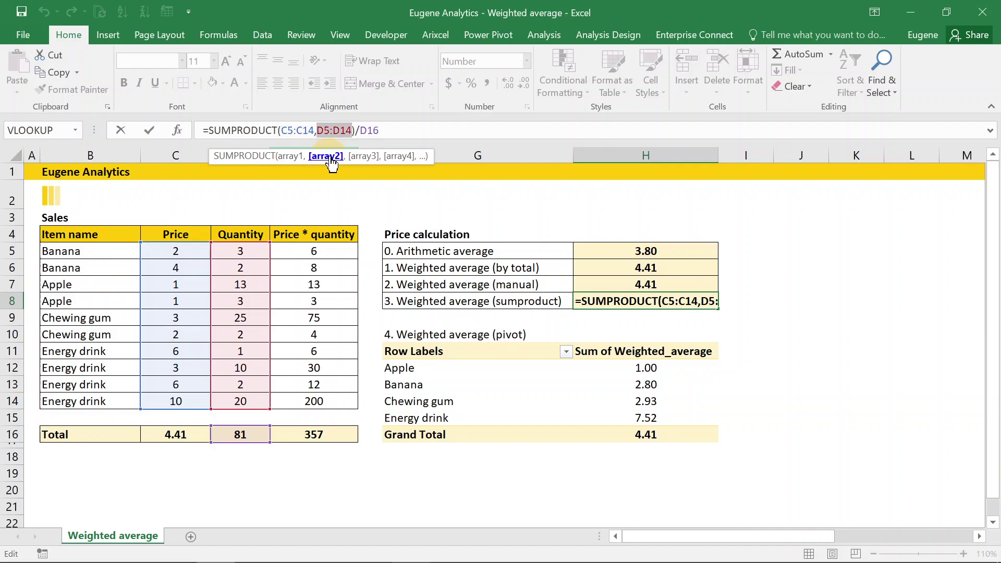
{"action": "left_click", "coordinate": [360, 130]}
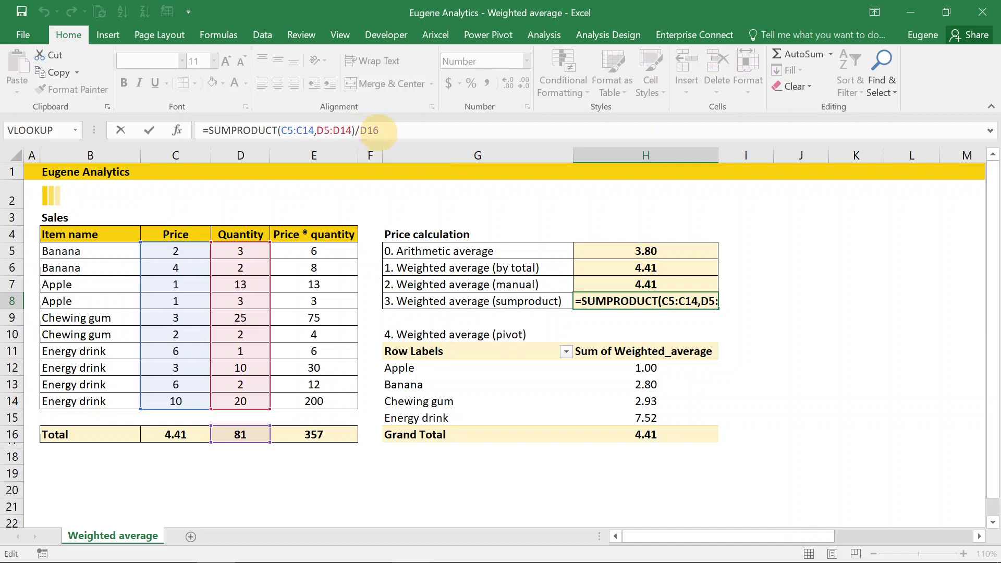
{"action": "left_click", "coordinate": [386, 130]}
{"action": "key", "text": "Return"}
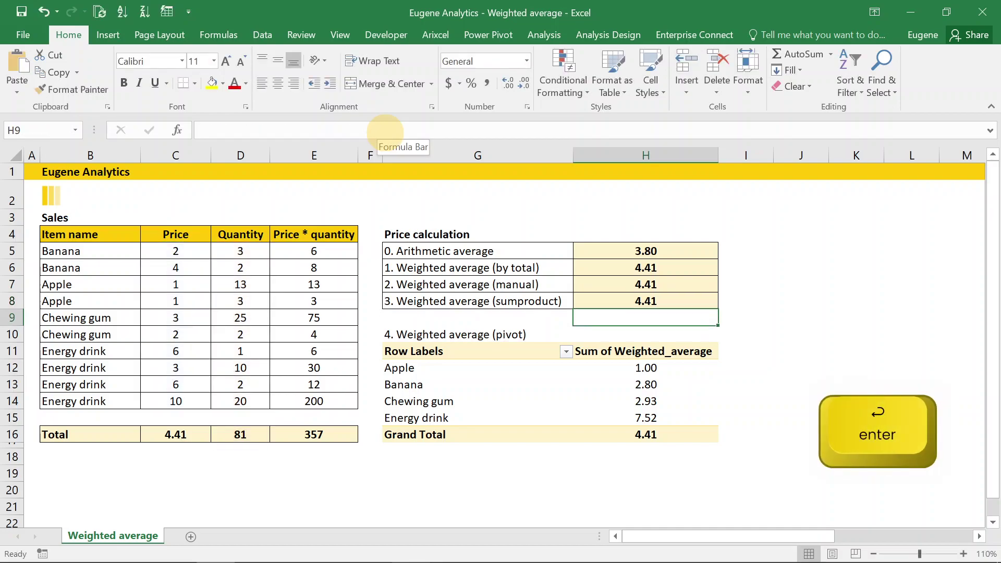
{"action": "key", "text": "Down"}
{"action": "key", "text": "Down"}
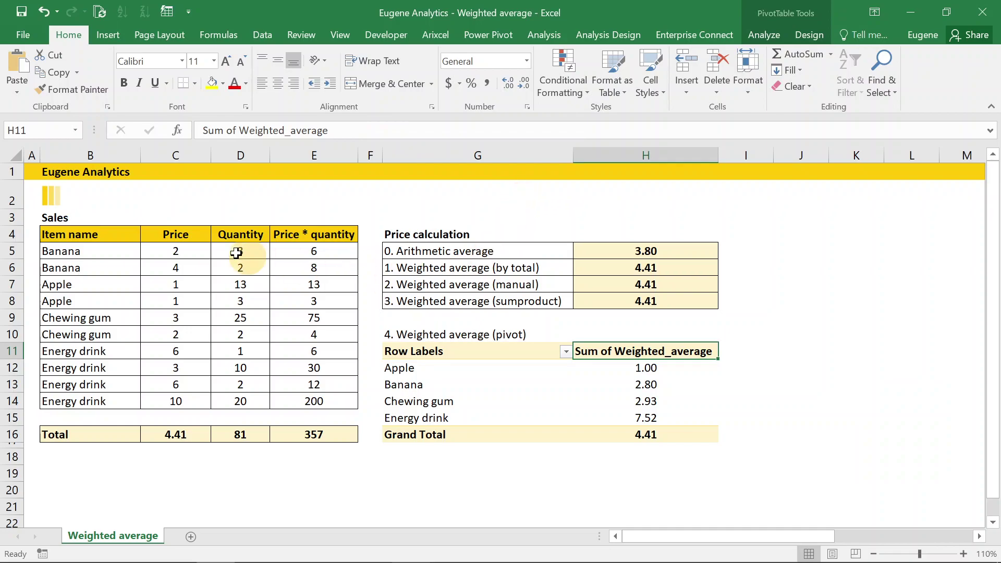
- Insert a PivotTable from B4:E14 at J5 on this worksheet, accepting data replacement
{"action": "left_click_drag", "start_coordinate": [113, 234], "coordinate": [295, 397]}
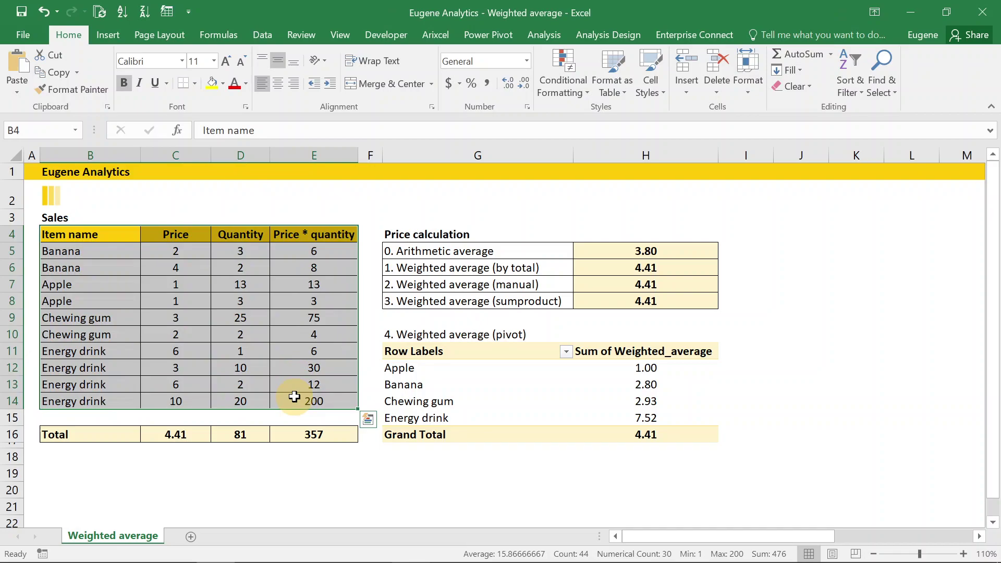
{"action": "left_click", "coordinate": [110, 39]}
{"action": "left_click", "coordinate": [27, 73]}
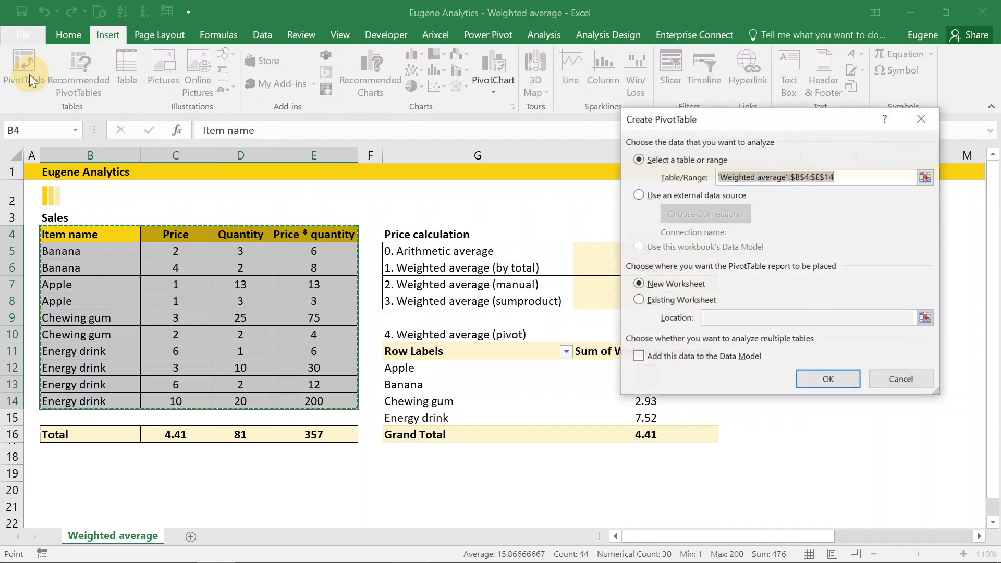
{"action": "left_click", "coordinate": [695, 302]}
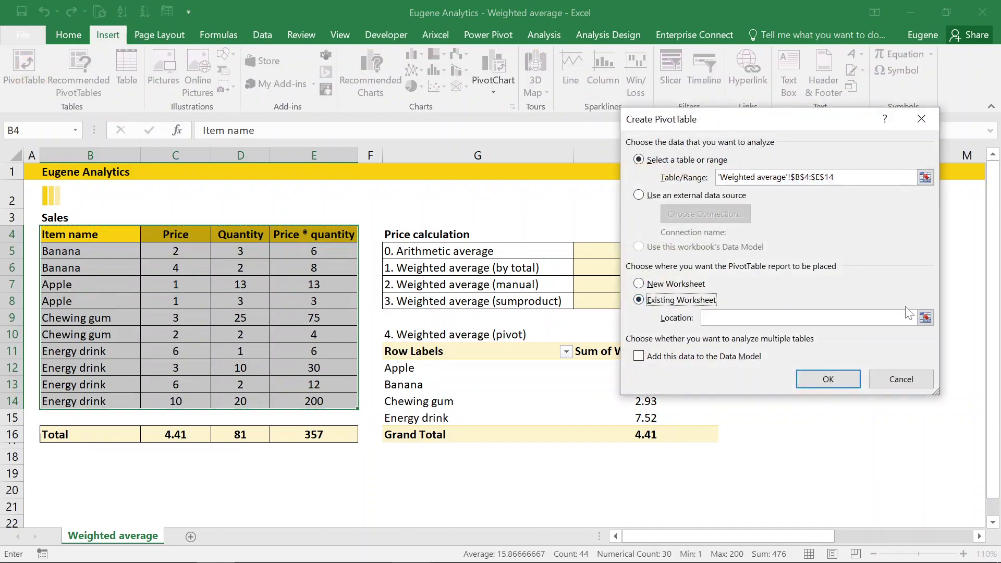
{"action": "left_click", "coordinate": [926, 317]}
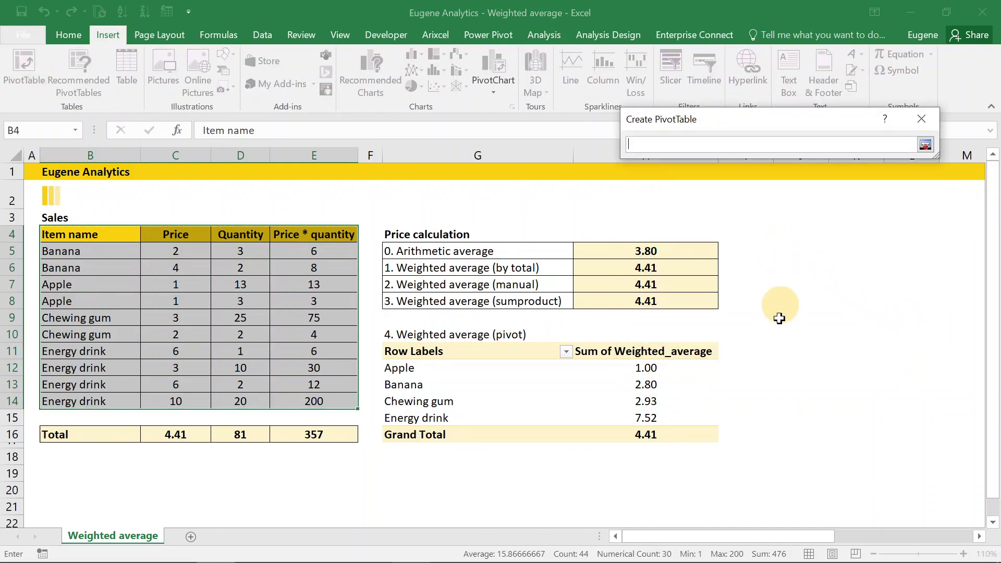
{"action": "left_click", "coordinate": [766, 251]}
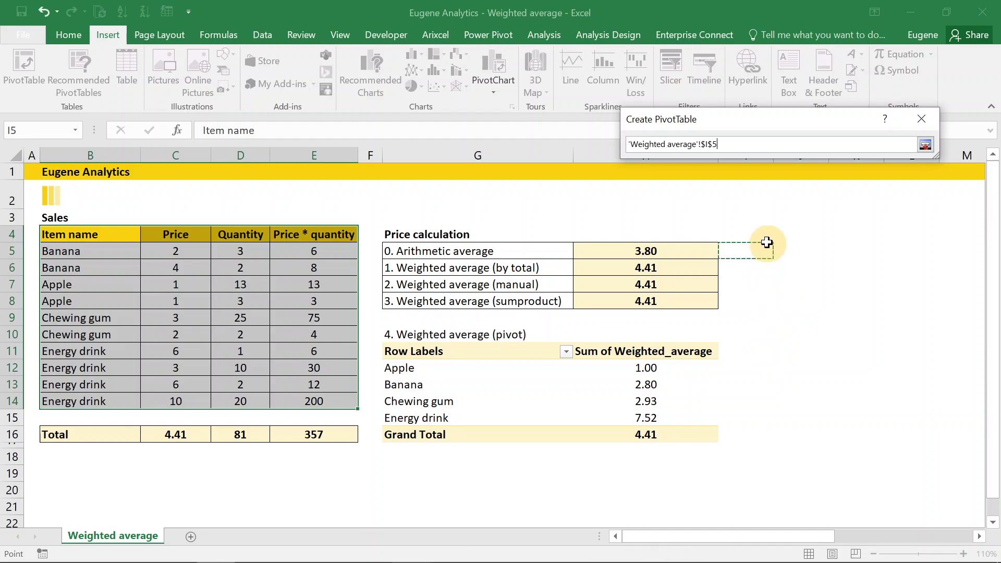
{"action": "left_click", "coordinate": [803, 251]}
{"action": "left_click", "coordinate": [925, 144]}
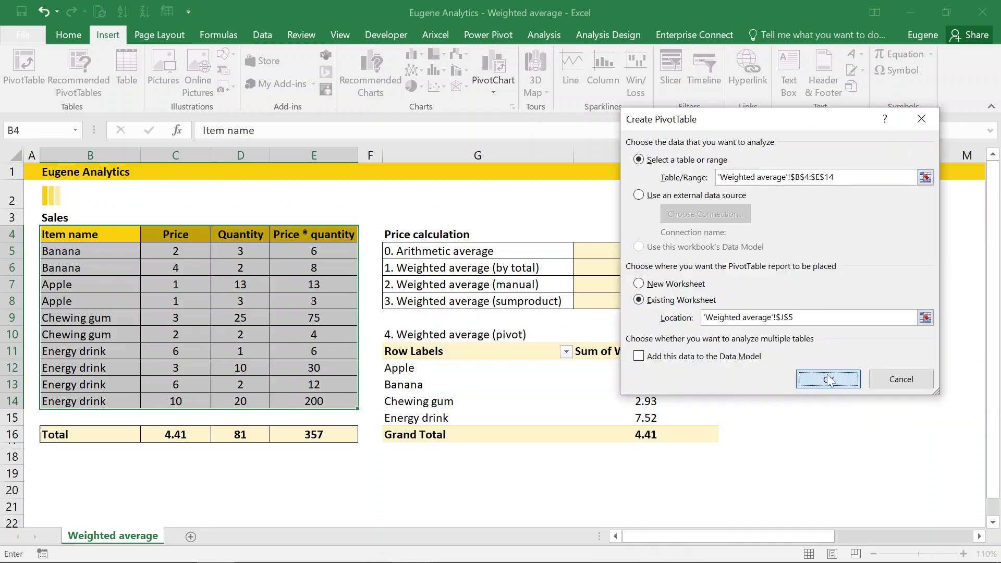
{"action": "left_click", "coordinate": [829, 381]}
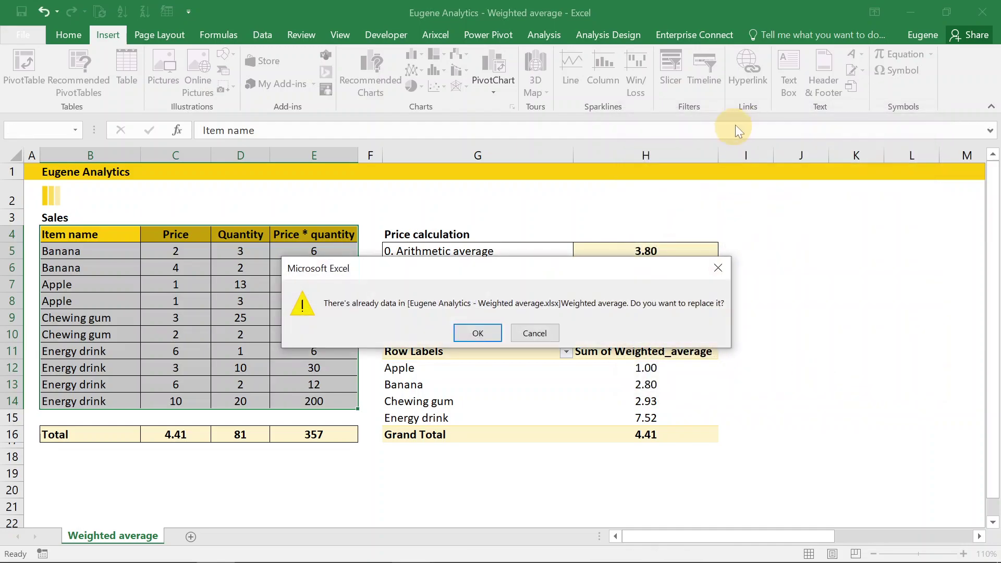
{"action": "left_click", "coordinate": [493, 338]}
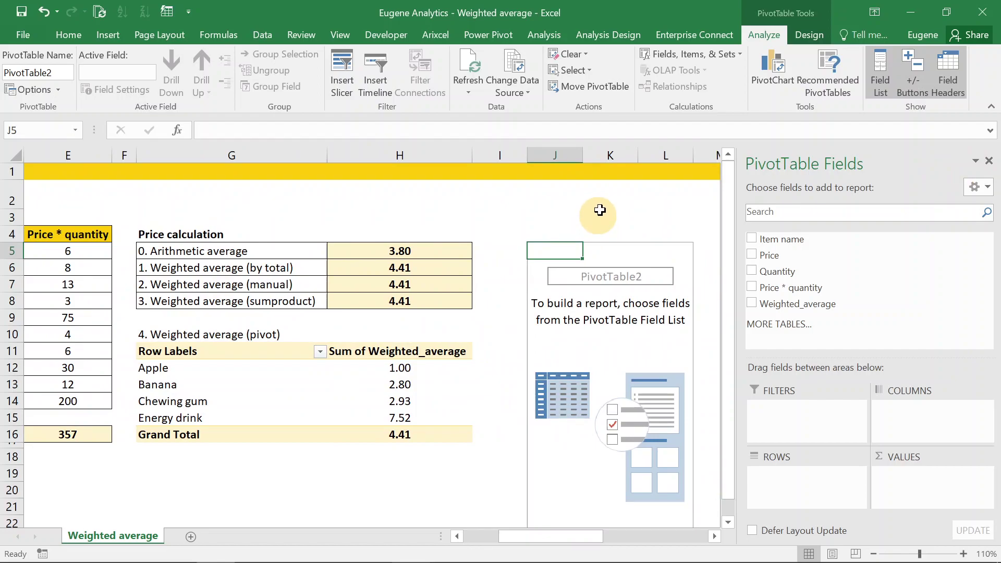
- Create calculated field Weight_avg = 'Price * quantity'/Quantity and add it to PivotTable2
{"action": "left_click", "coordinate": [699, 55]}
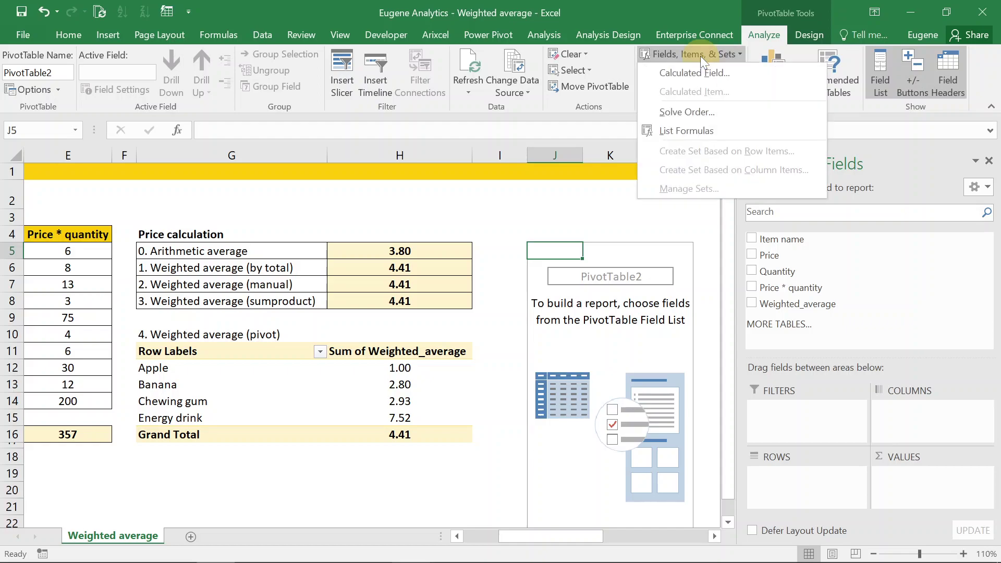
{"action": "left_click", "coordinate": [725, 69]}
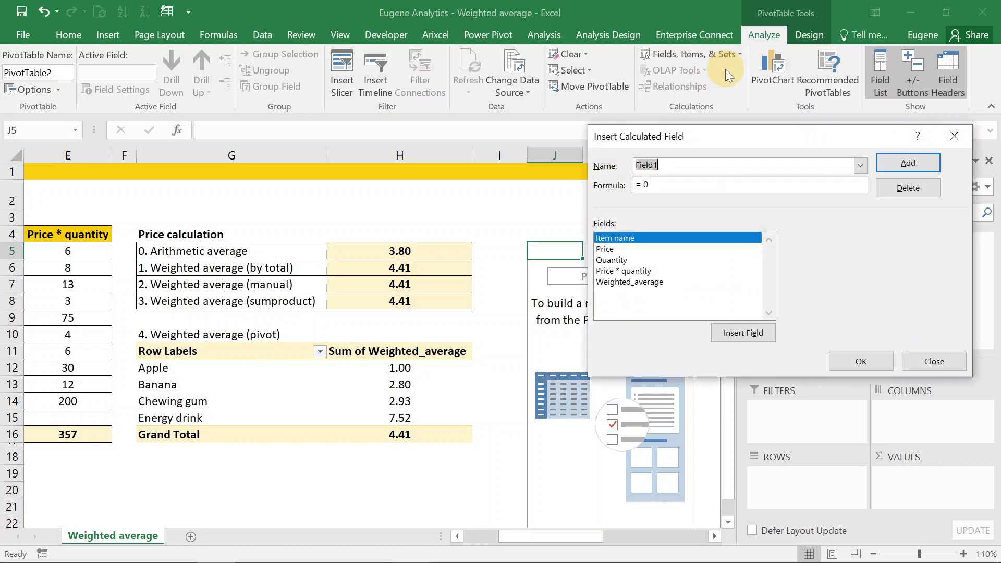
{"action": "double_click", "coordinate": [653, 273]}
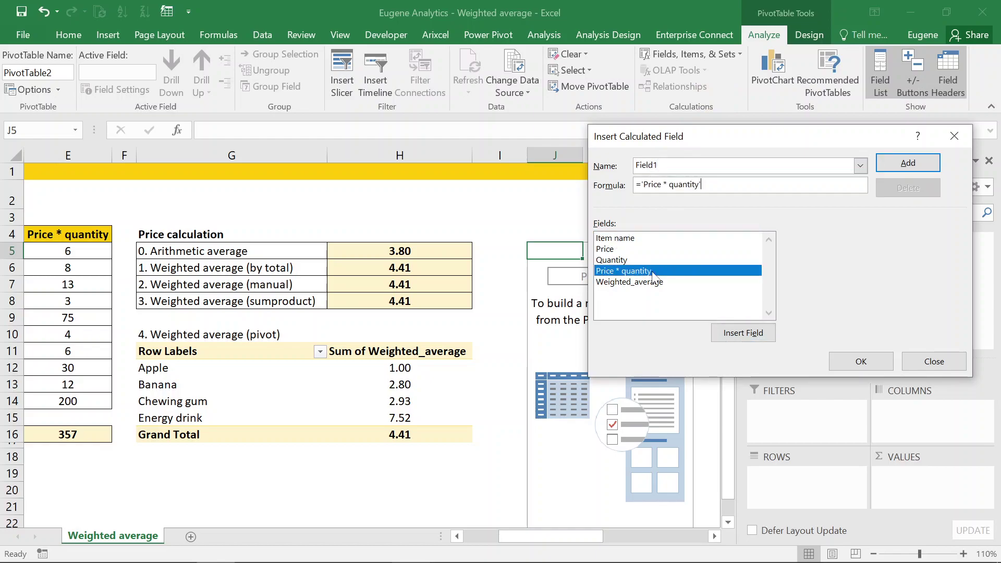
{"action": "type", "text": "/"}
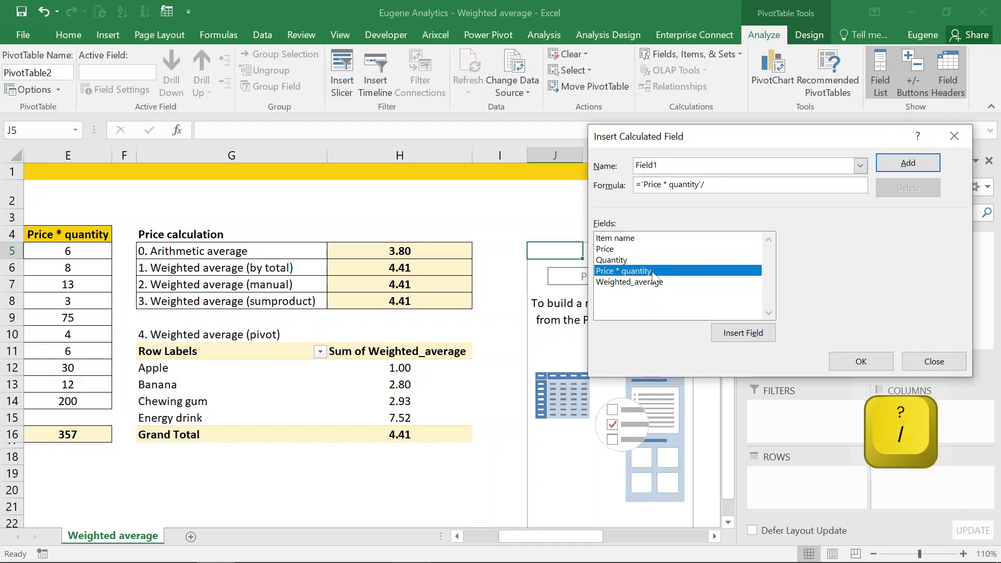
{"action": "double_click", "coordinate": [626, 260]}
{"action": "left_click", "coordinate": [731, 164]}
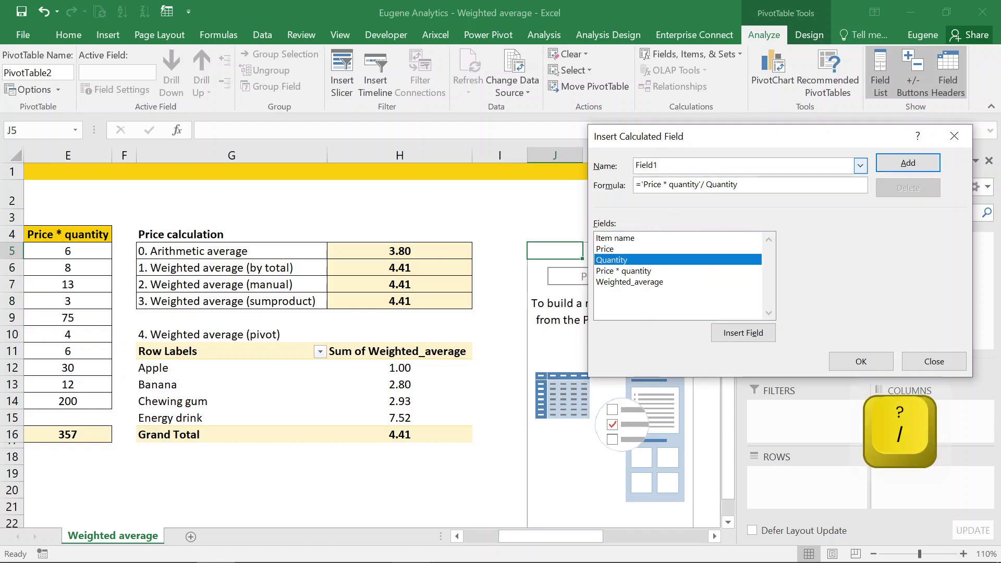
{"action": "key", "text": "BackSpace"}
{"action": "key", "text": "BackSpace"}
{"action": "key", "text": "BackSpace"}
{"action": "key", "text": "BackSpace"}
{"action": "key", "text": "BackSpace"}
{"action": "key", "text": "BackSpace"}
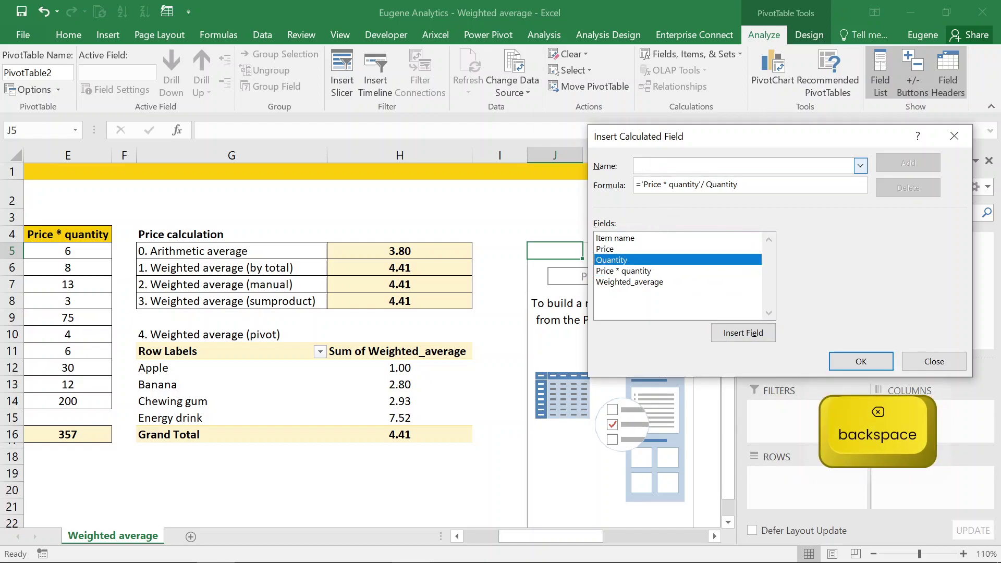
{"action": "type", "text": "Wei"}
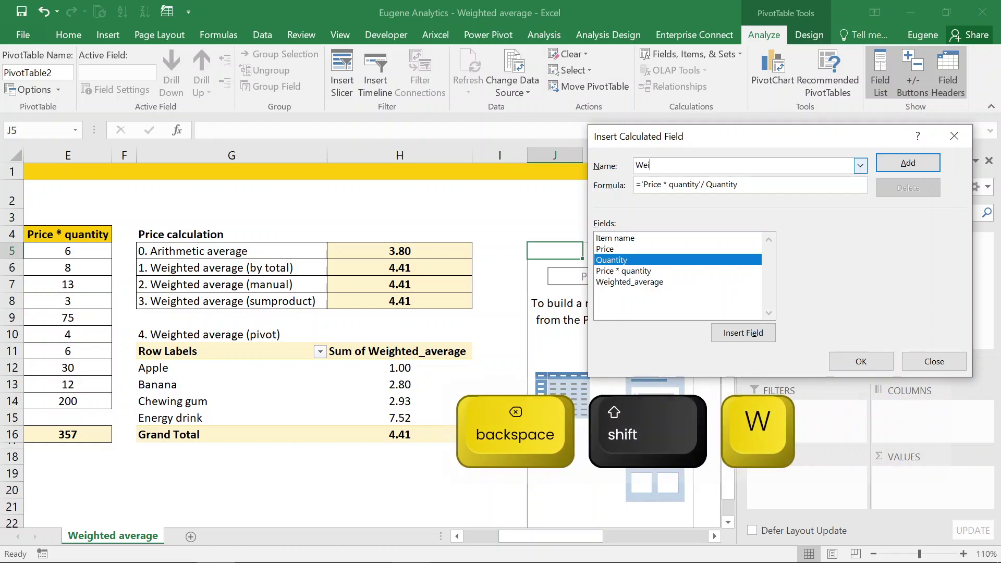
{"action": "type", "text": "ght_av"}
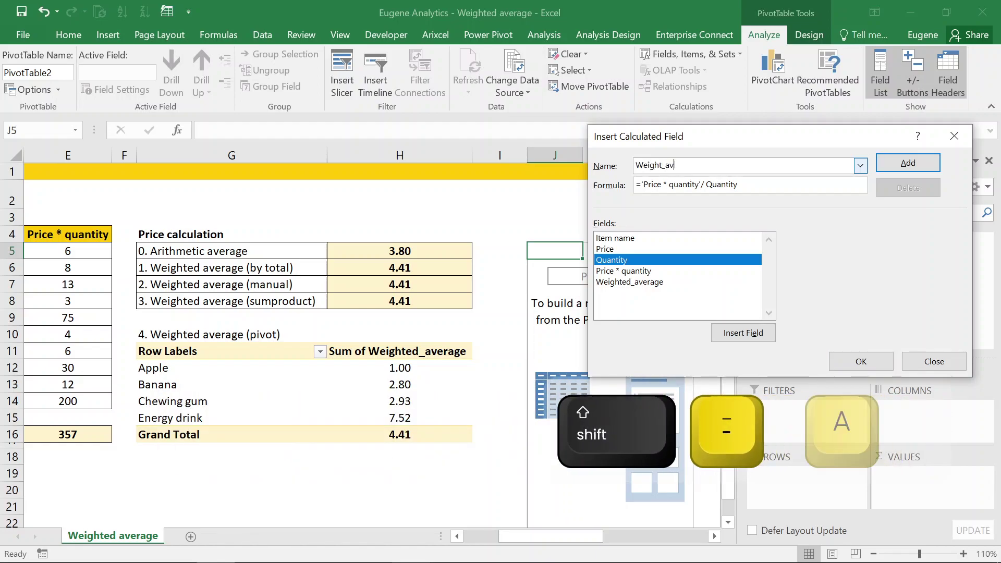
{"action": "type", "text": "g"}
{"action": "left_click", "coordinate": [848, 358]}
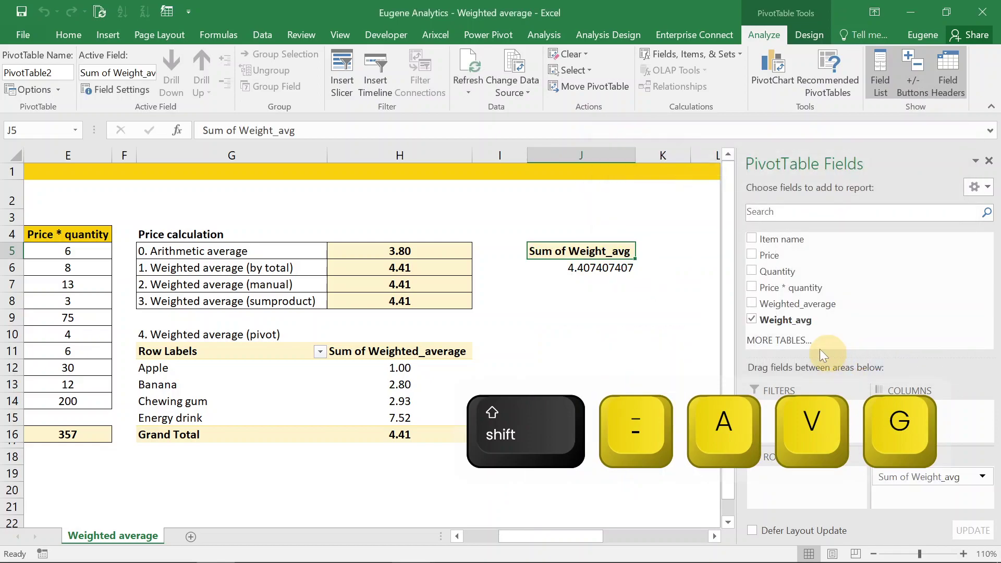
- Format pivot value cell J6 as Number with 2 decimal places, showing 4.41
{"action": "left_click", "coordinate": [575, 268]}
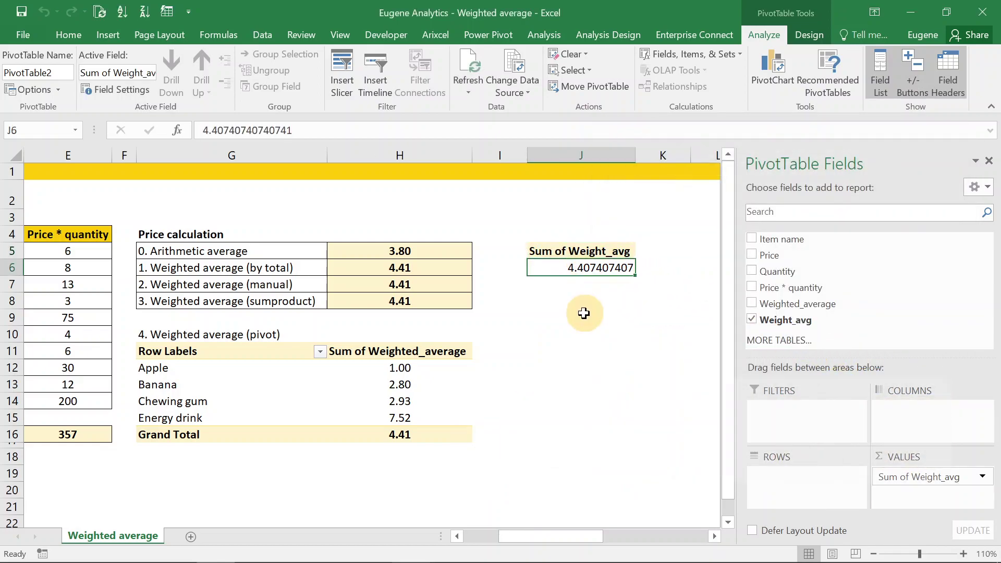
{"action": "key", "text": "ctrl+1"}
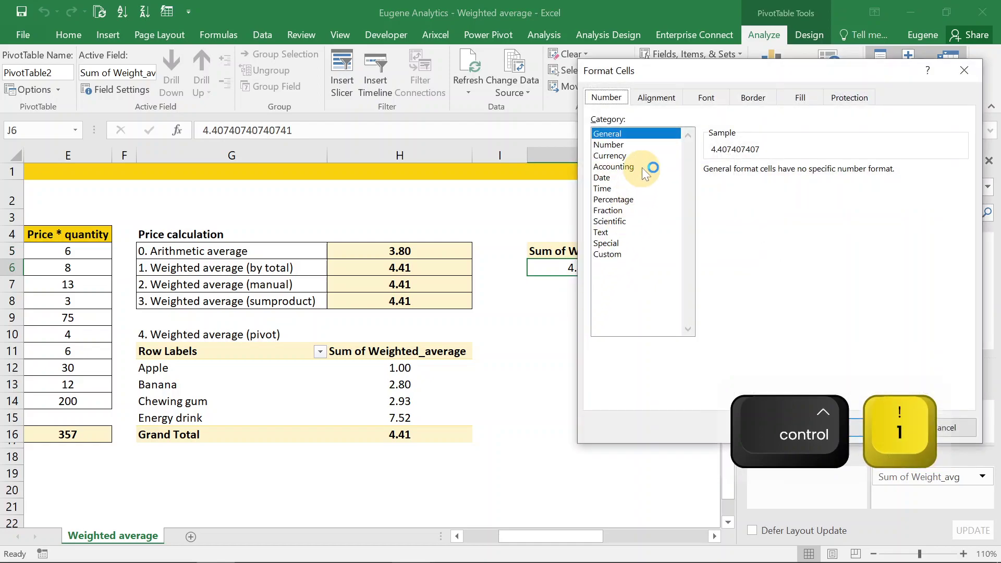
{"action": "left_click", "coordinate": [626, 144]}
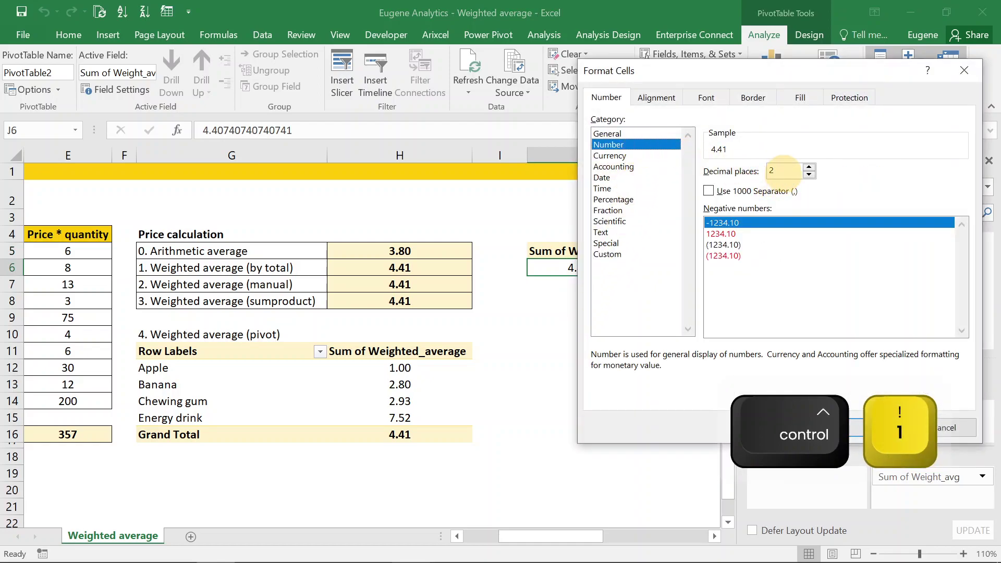
{"action": "key", "text": "Return"}
{"action": "key", "text": "Return"}
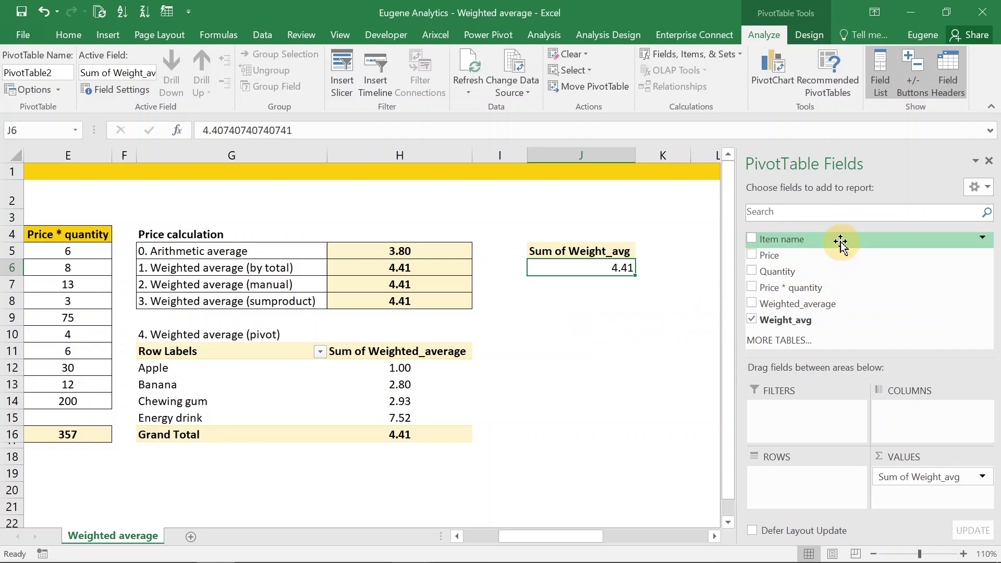
- Add Item name to the pivot rows and check the 4.41 Grand Total
{"action": "left_click_drag", "start_coordinate": [841, 242], "coordinate": [787, 479]}
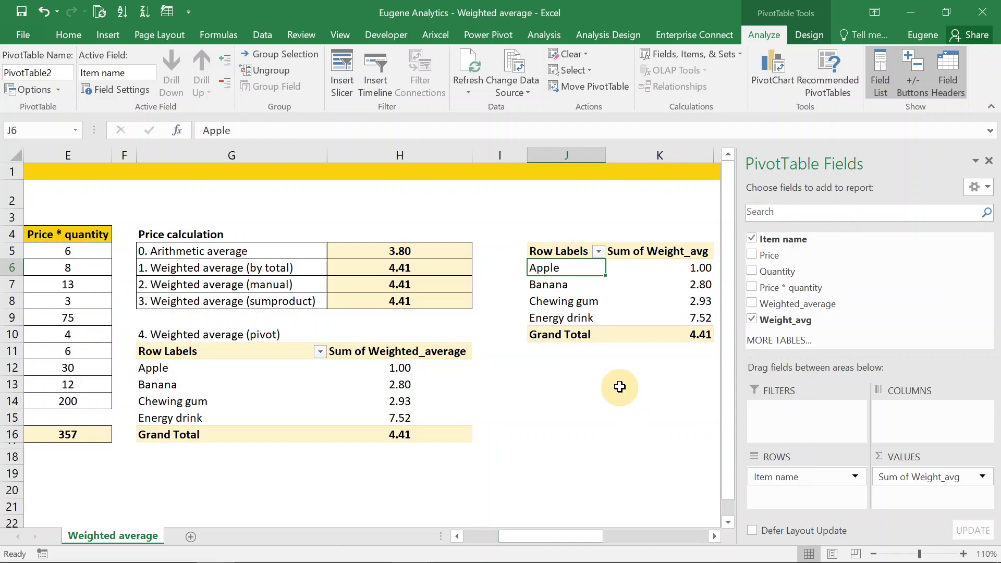
{"action": "left_click", "coordinate": [672, 332]}
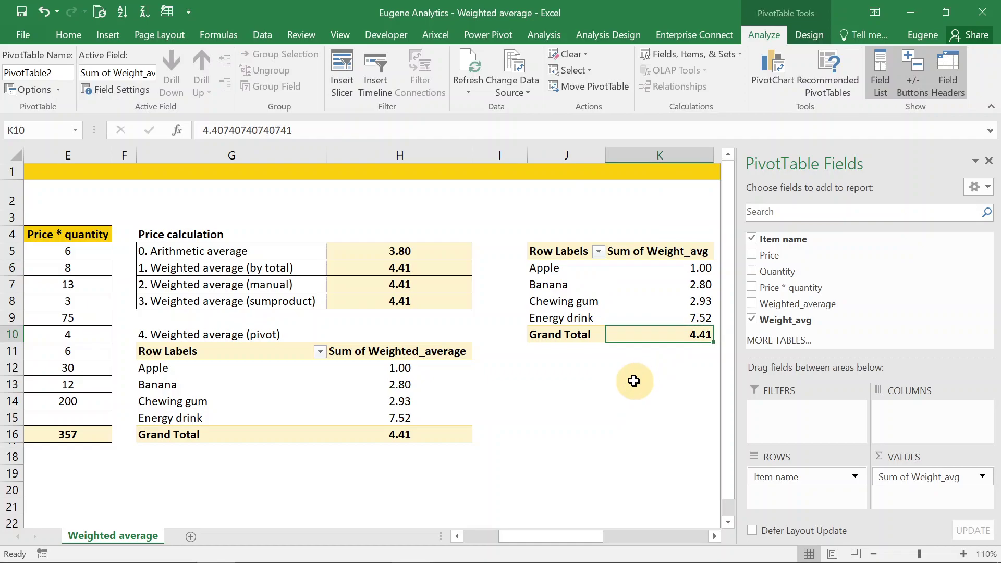